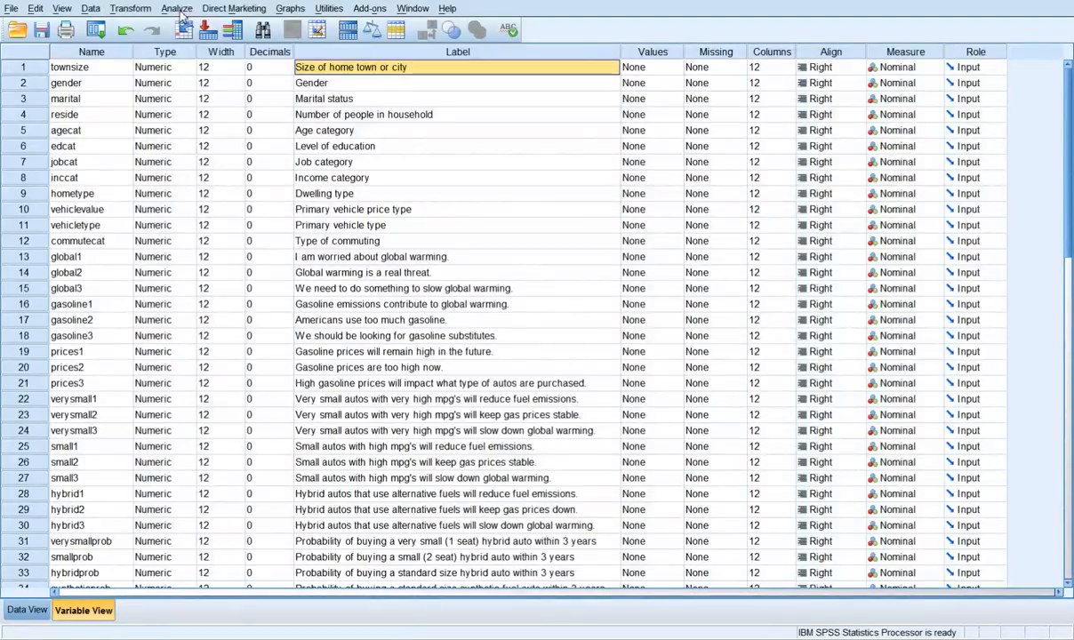
pyautogui.click(177, 10)
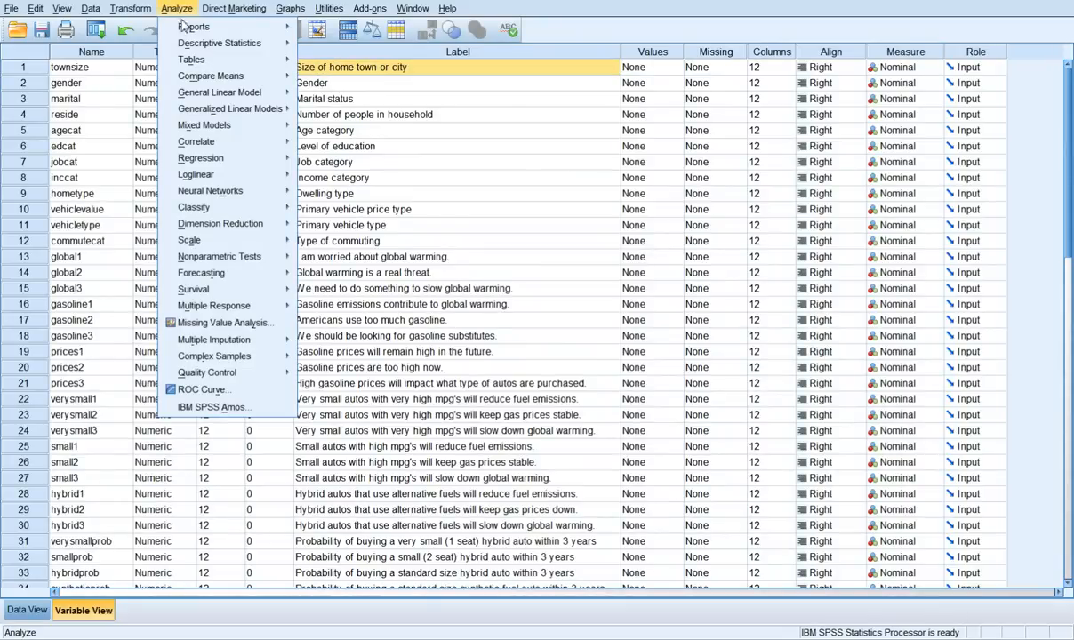
pyautogui.moveTo(193, 44)
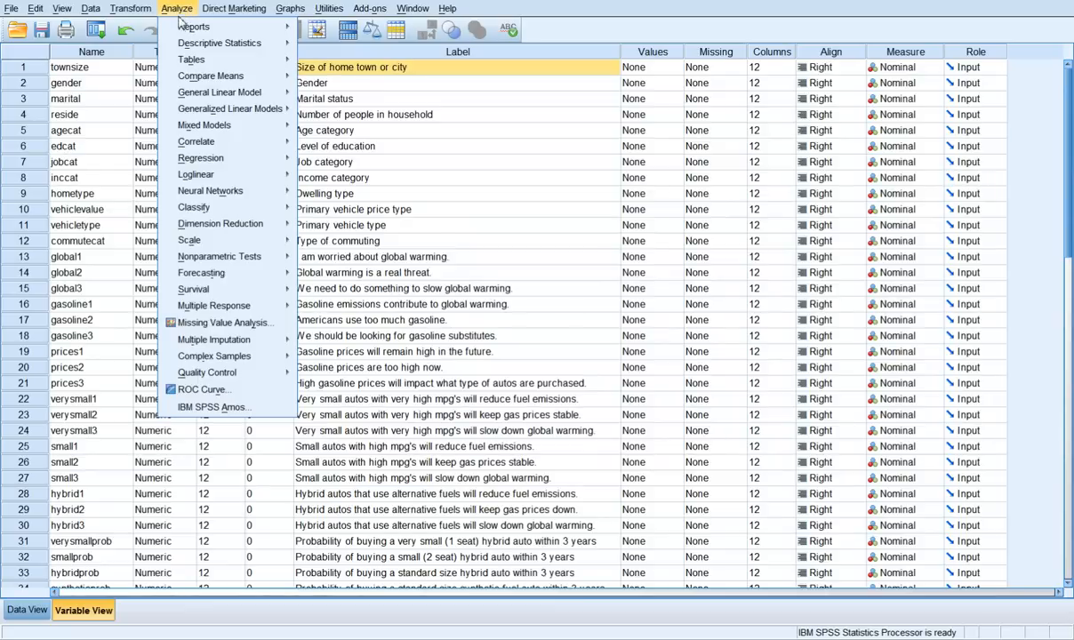
pyautogui.moveTo(188, 81)
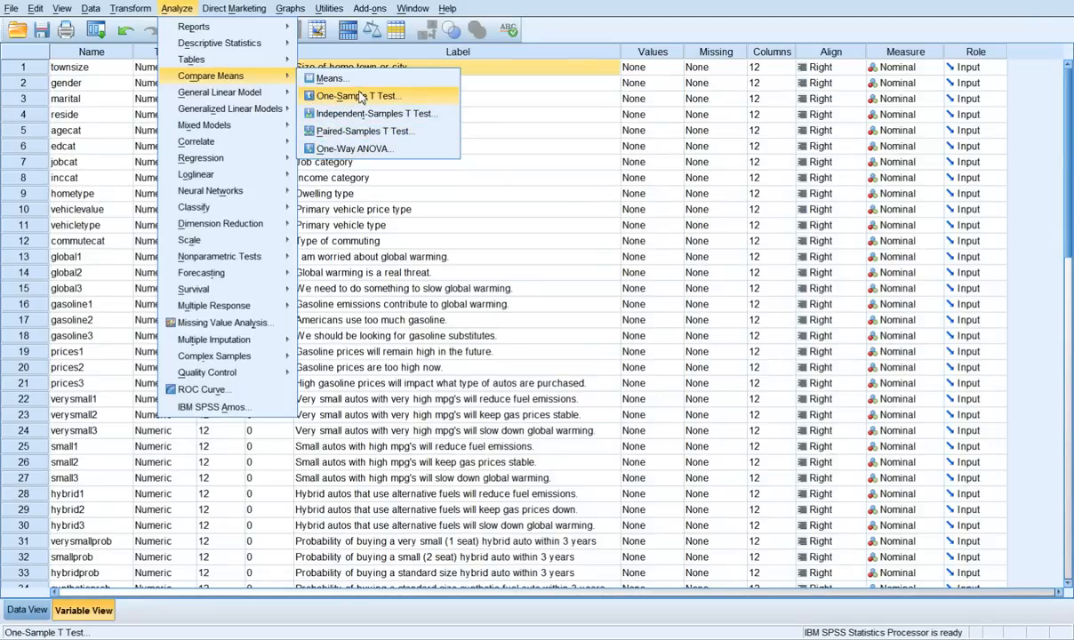
pyautogui.click(329, 9)
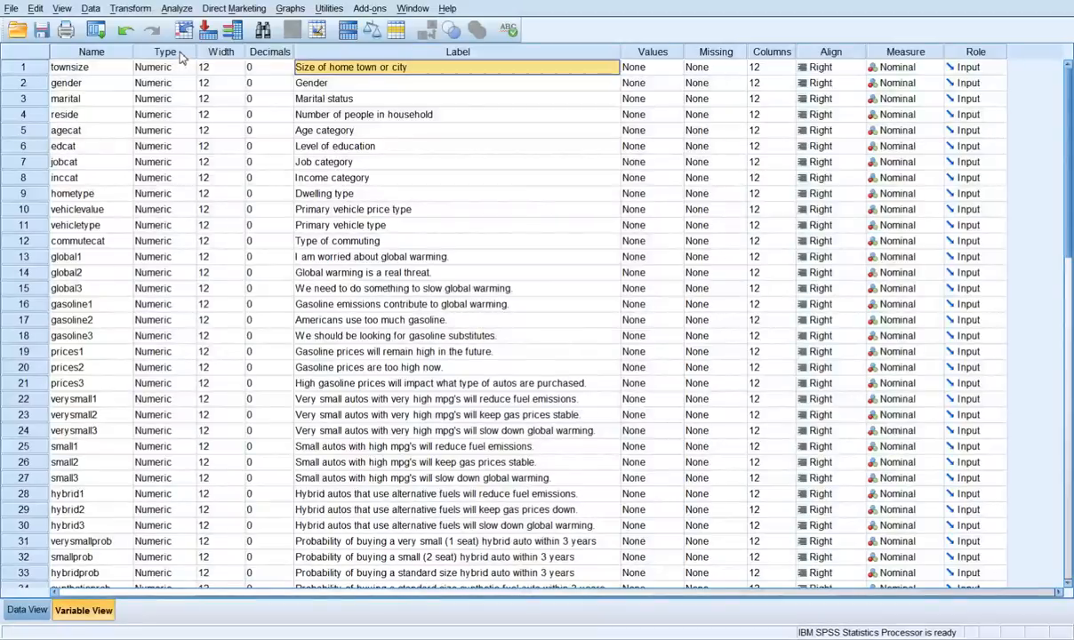
pyautogui.click(177, 9)
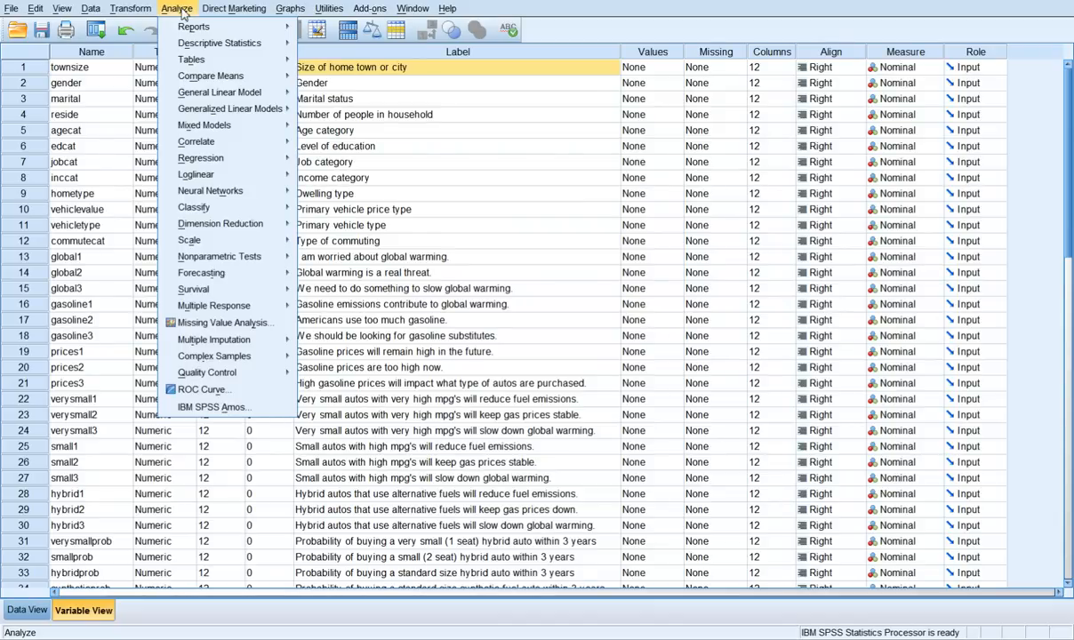
pyautogui.moveTo(204, 78)
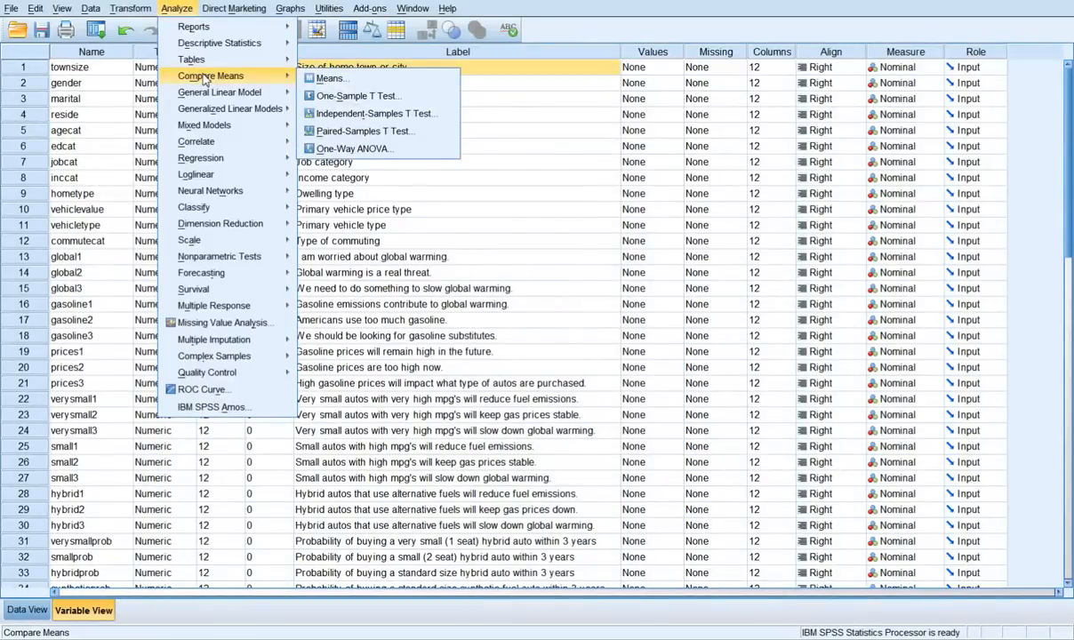
# - Set up a One-Sample T Test with Number of people in household [reside] as the test variable
pyautogui.click(27, 113)
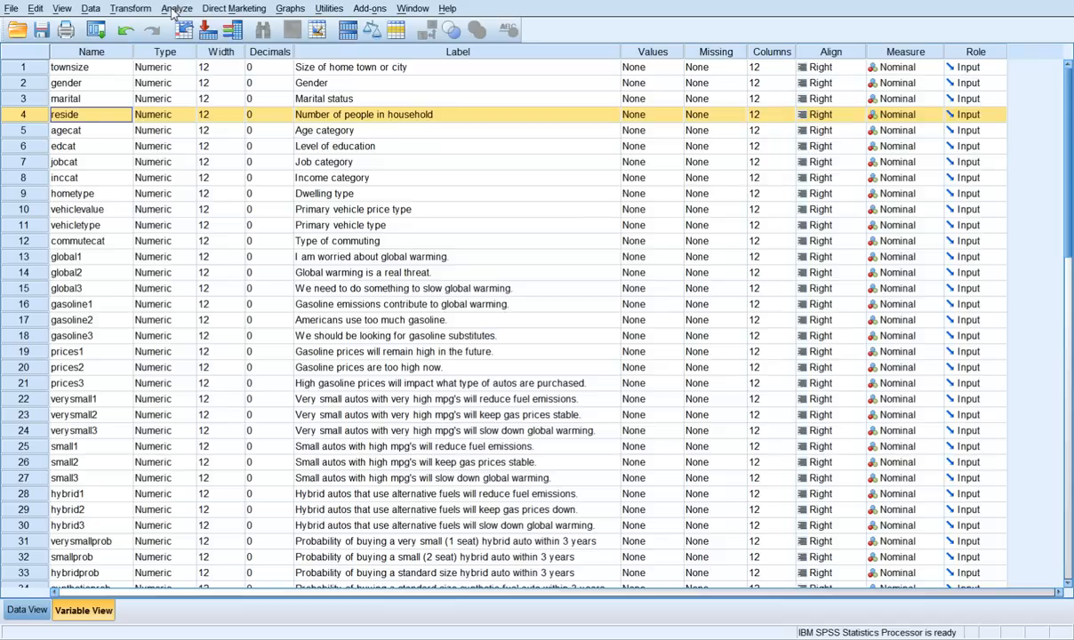
pyautogui.click(175, 10)
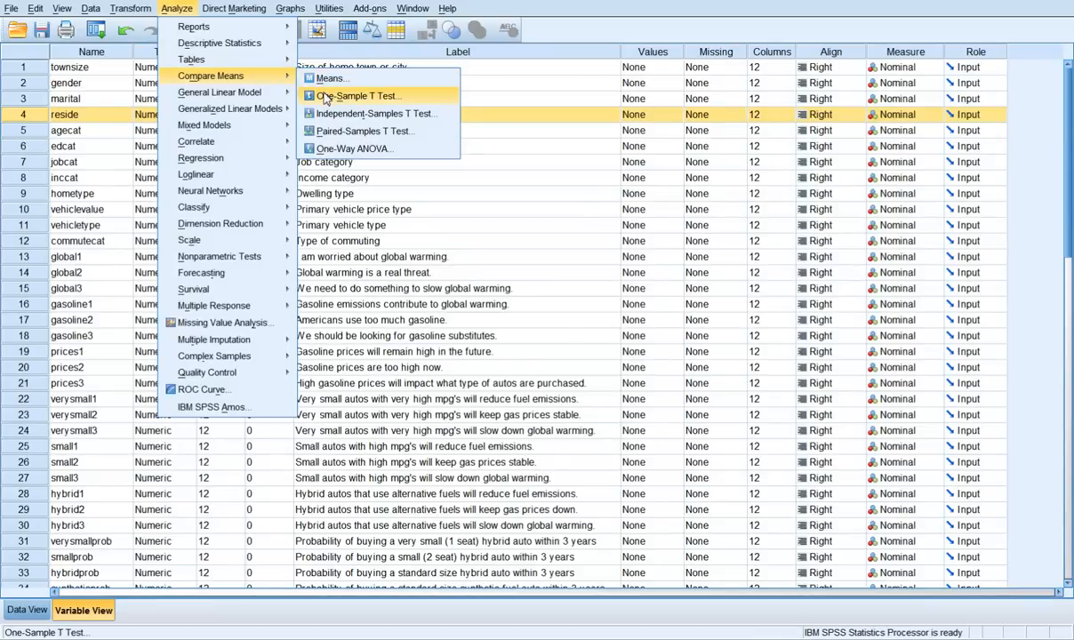
pyautogui.click(325, 96)
pyautogui.moveTo(534, 237); pyautogui.dragTo(516, 177)
pyautogui.moveTo(664, 340); pyautogui.dragTo(841, 477)
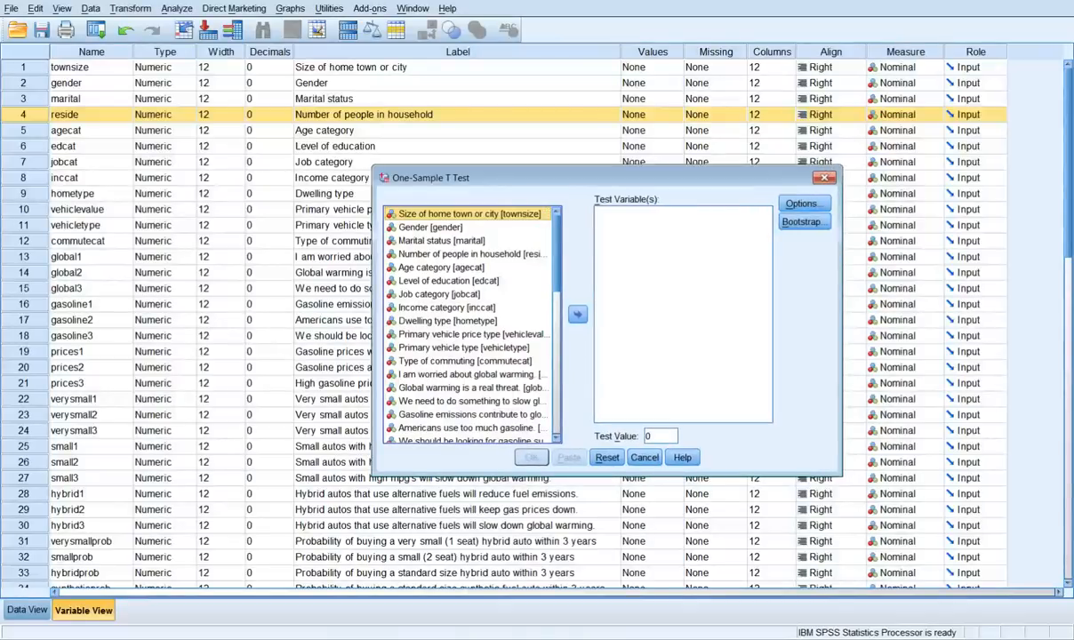
pyautogui.click(472, 254)
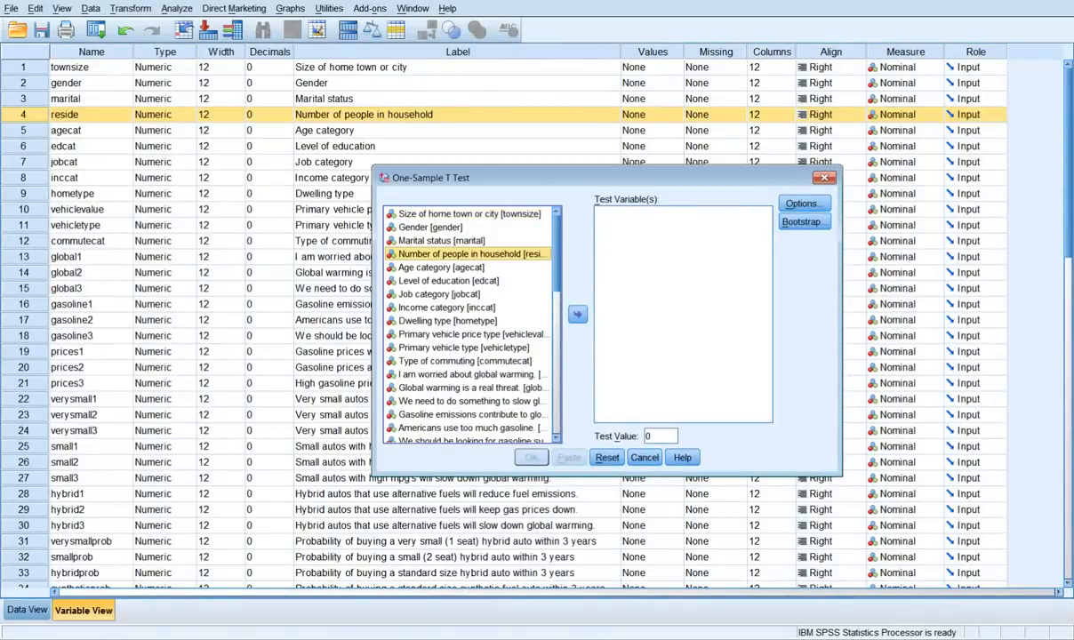
pyautogui.click(579, 315)
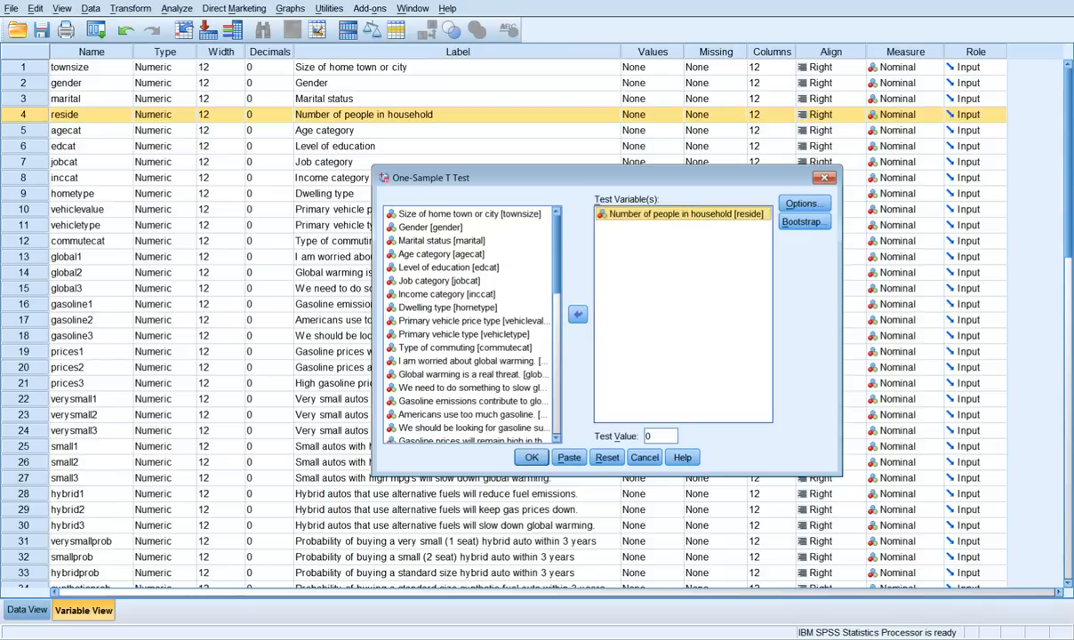
# - Run the one-sample test against a test value of 3, keeping the 95% confidence interval and analysis-by-analysis exclusion
pyautogui.doubleClick(650, 437)
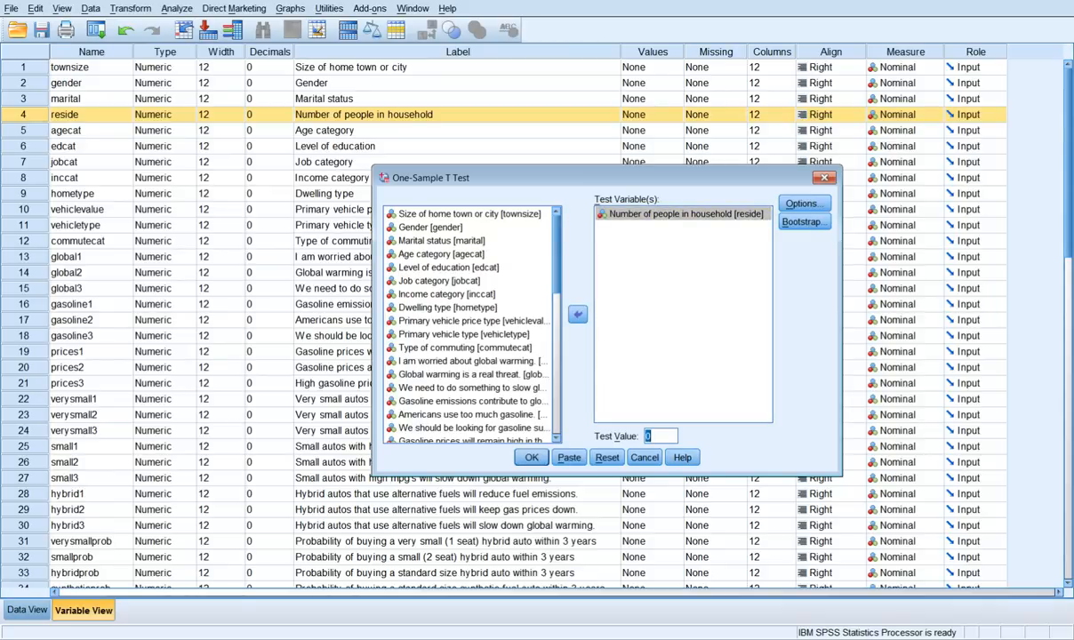
pyautogui.write('3')
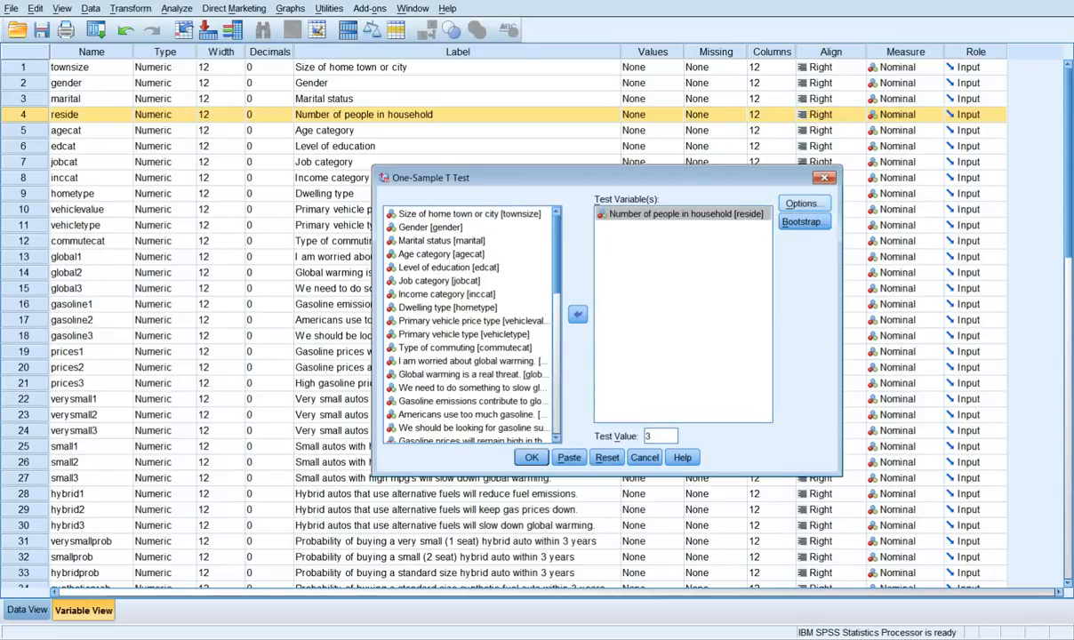
pyautogui.click(805, 203)
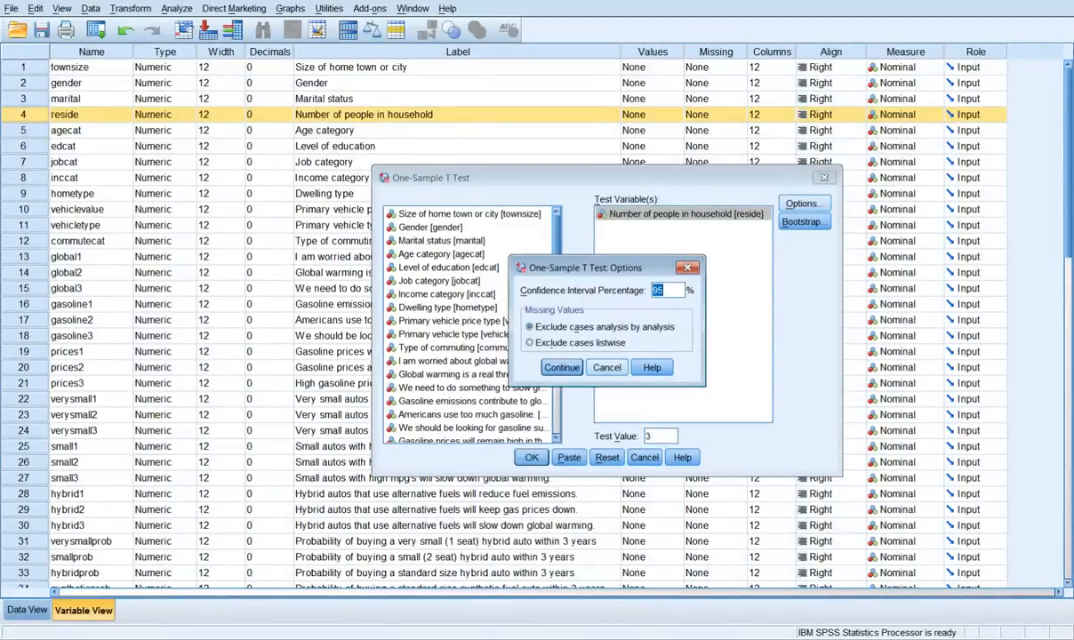
pyautogui.press('Return')
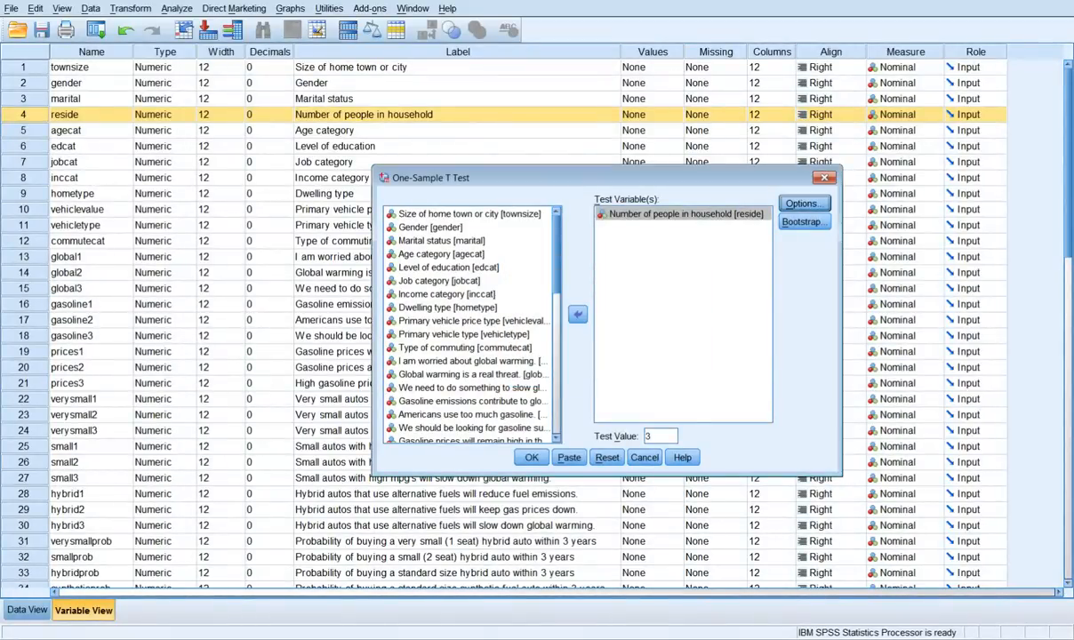
pyautogui.click(532, 457)
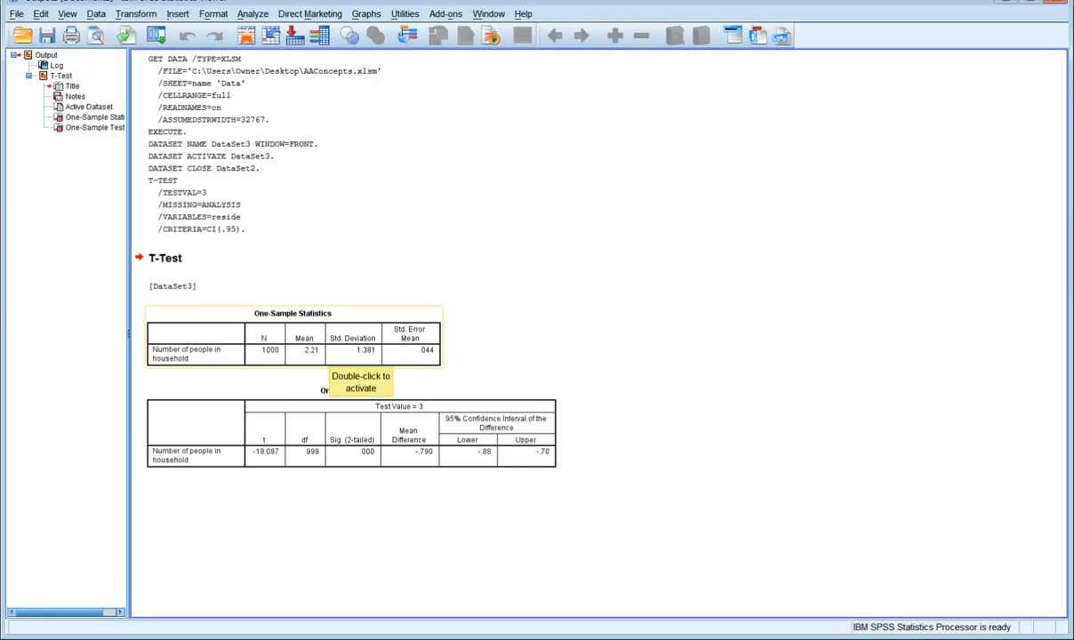
# - In the data editor's variable list, select the label of electricprob and widen the Label column
pyautogui.click(307, 396)
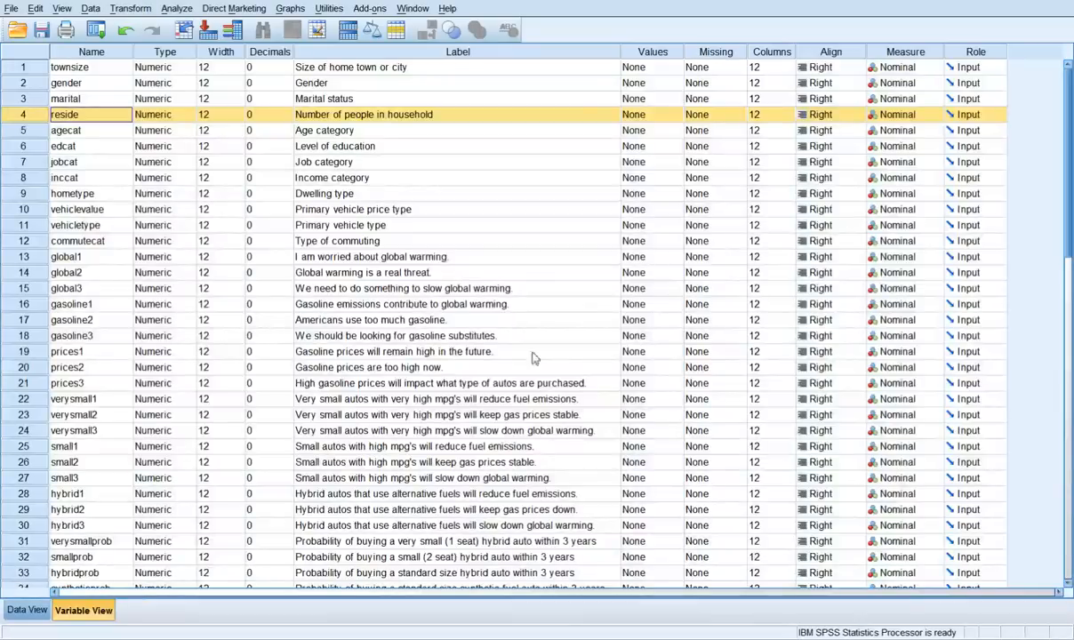
pyautogui.scroll(-2, 409, 427)
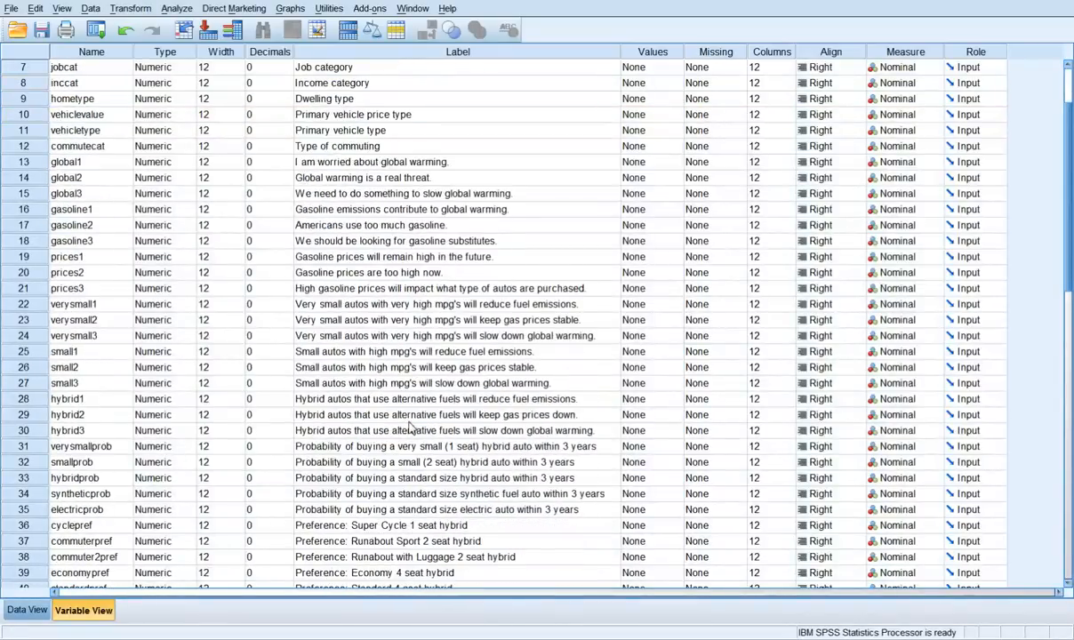
pyautogui.click(382, 507)
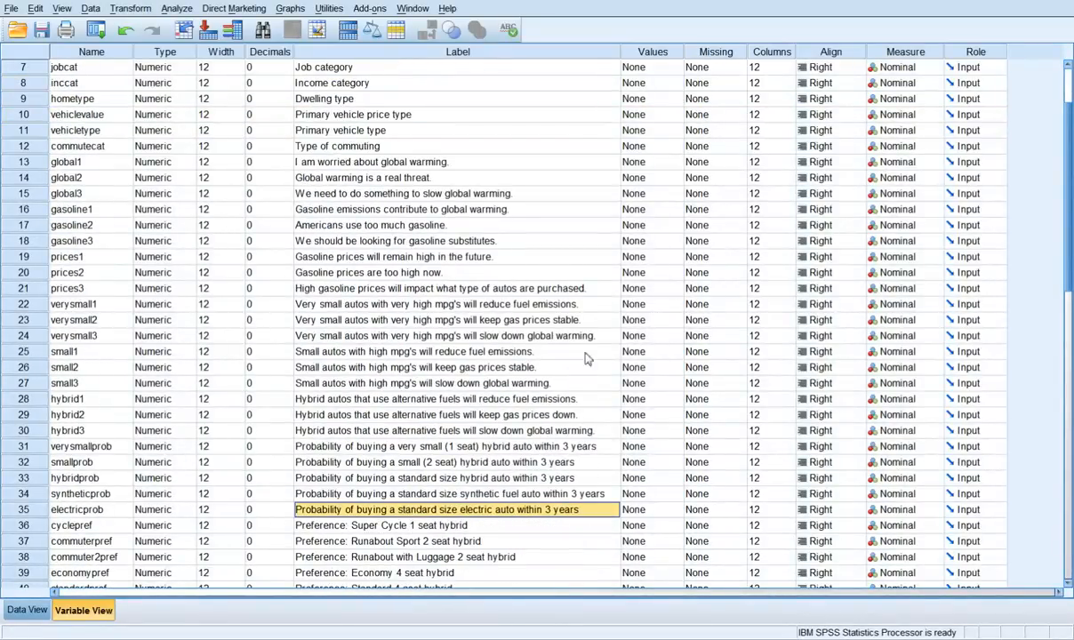
pyautogui.moveTo(620, 52); pyautogui.dragTo(738, 51)
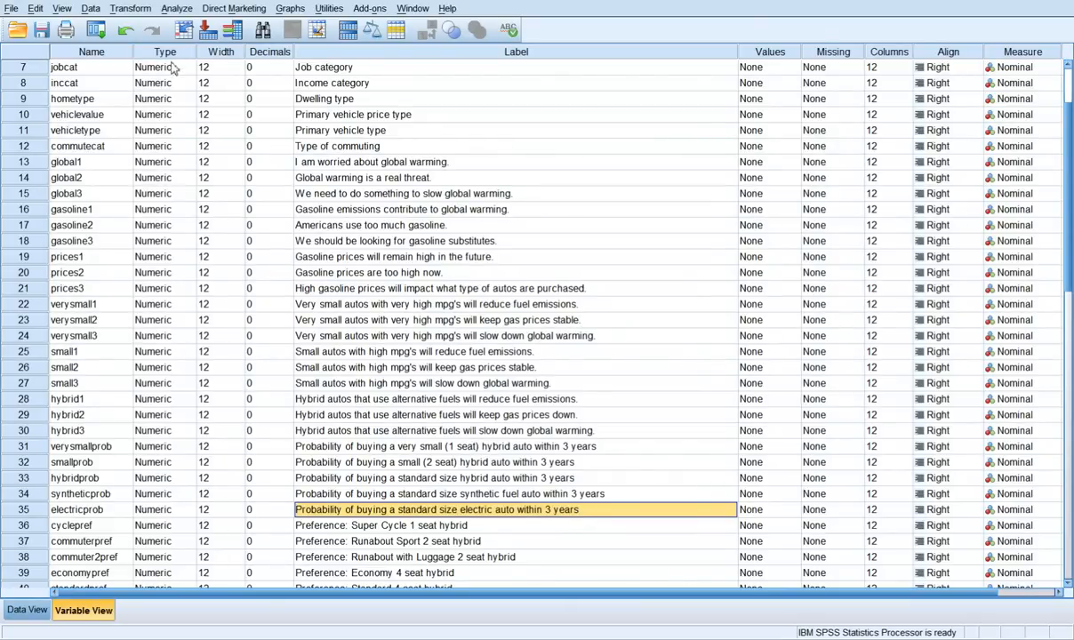
# - Recall the One-Sample T Test dialog, remove Number of people in household from the test variables and enlarge the dialog
pyautogui.click(97, 31)
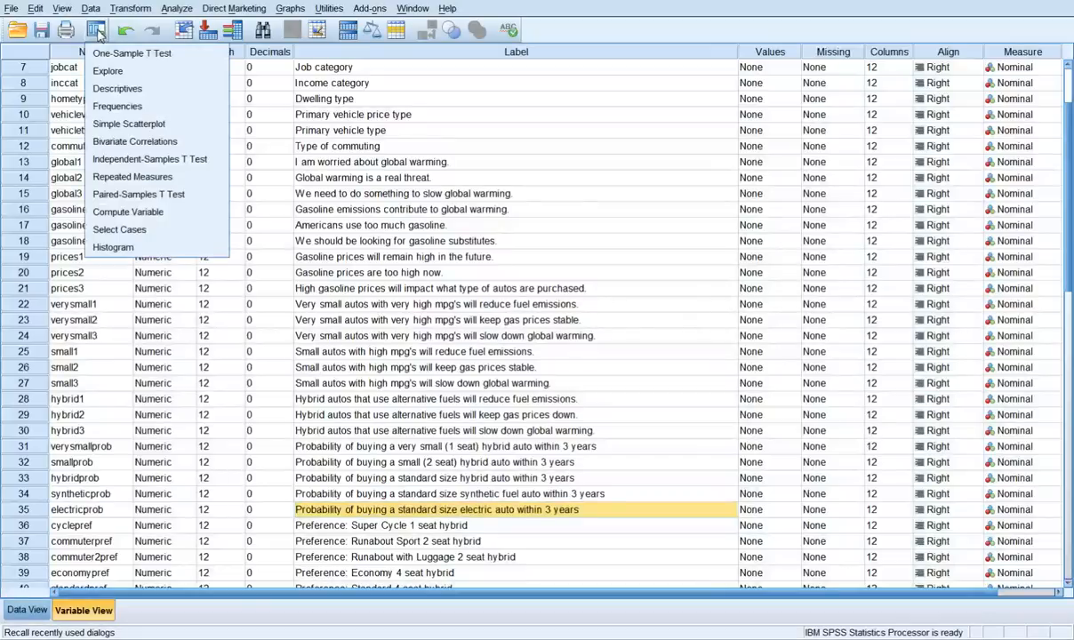
pyautogui.click(108, 55)
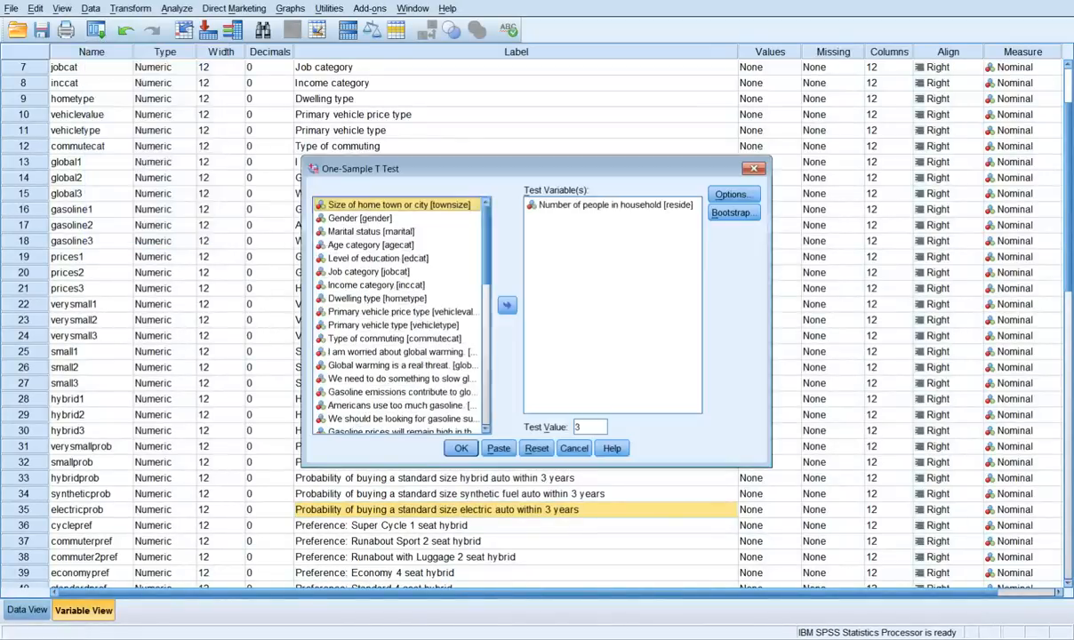
pyautogui.click(616, 205)
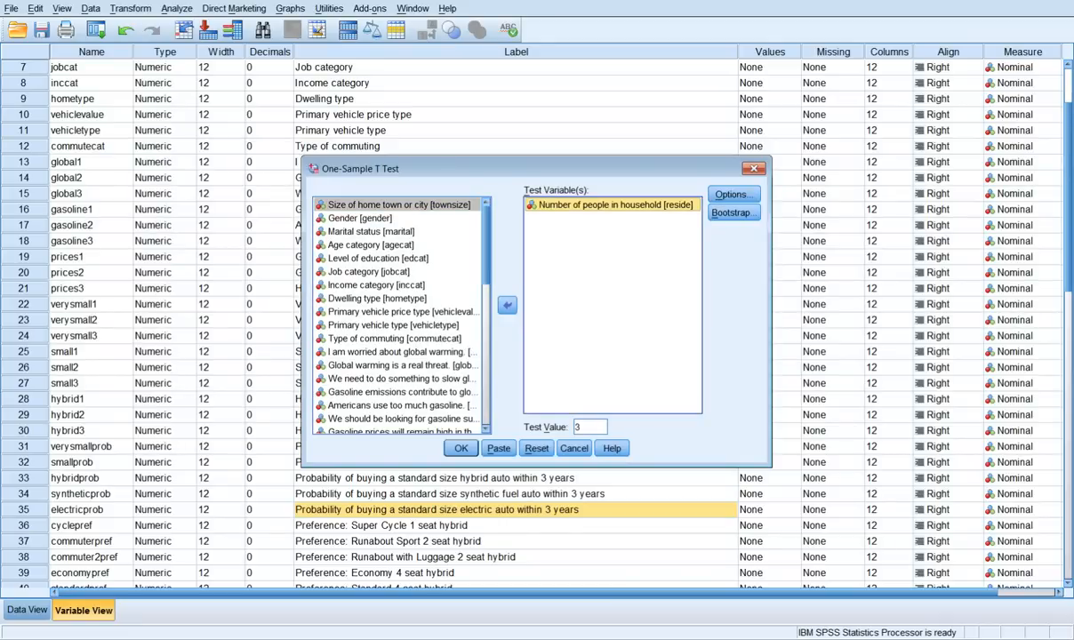
pyautogui.click(507, 305)
pyautogui.moveTo(770, 464); pyautogui.dragTo(901, 485)
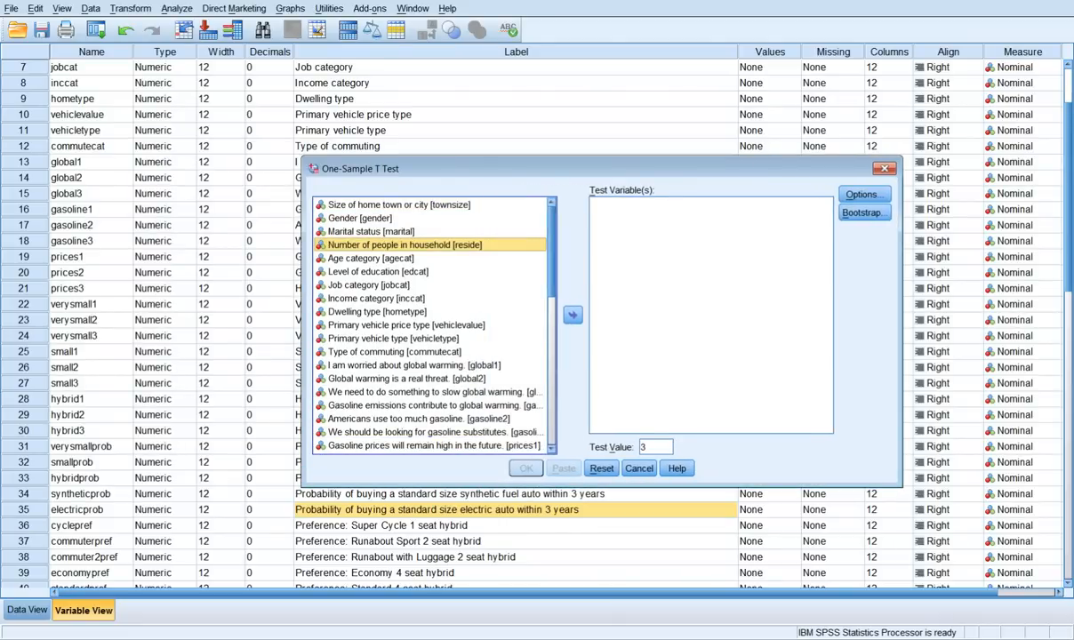
# - Run the one-sample test on Probability of buying a standard size electric auto within 3 years with a test value of 30
pyautogui.scroll(-6, 434, 325)
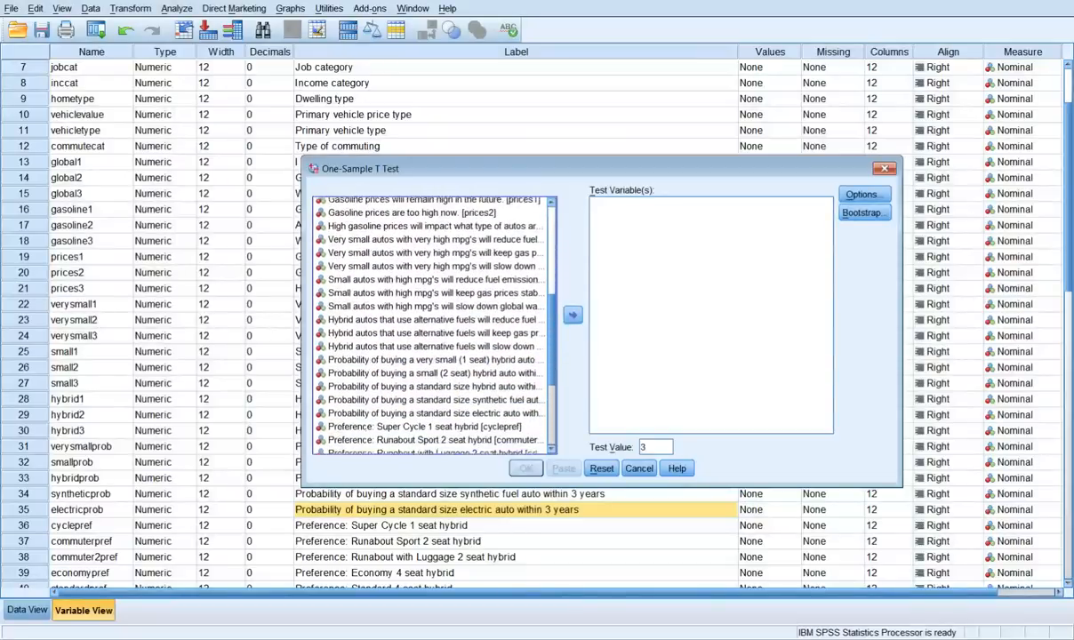
pyautogui.click(434, 412)
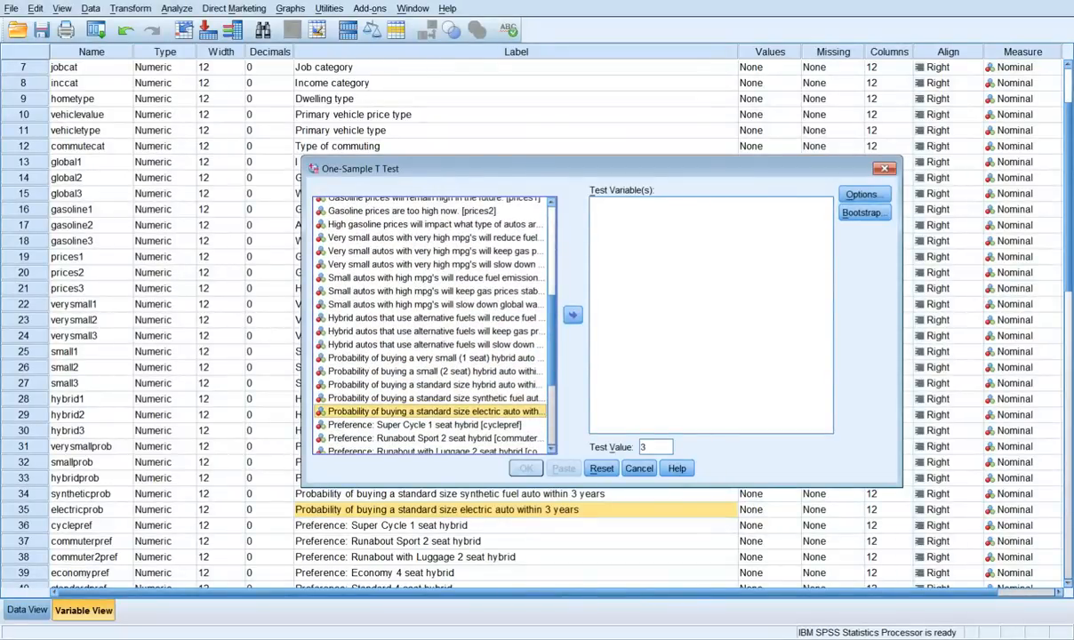
pyautogui.click(573, 315)
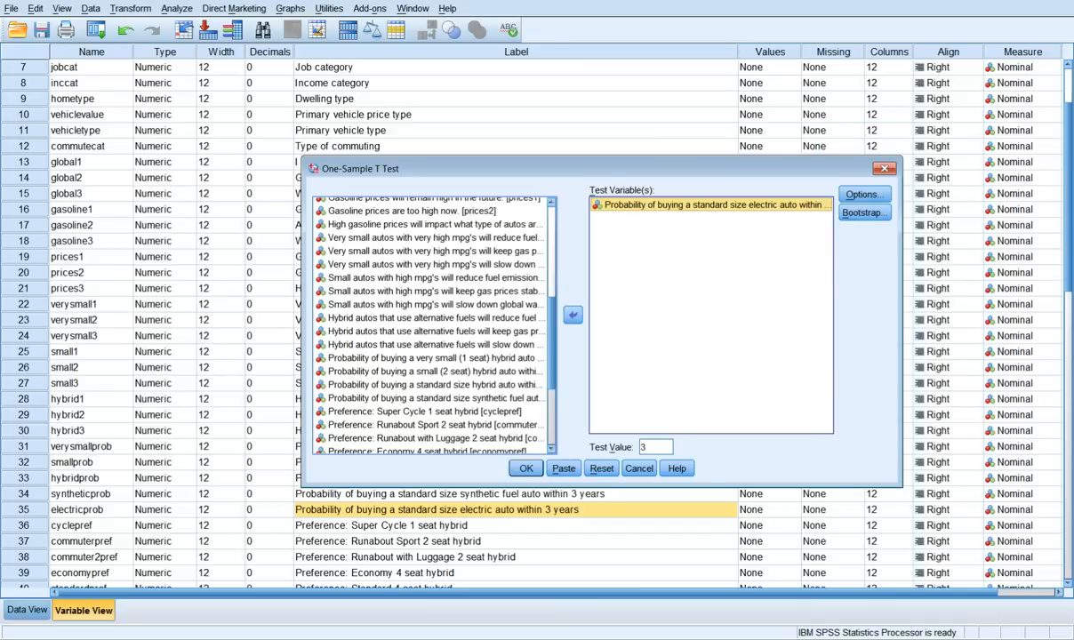
pyautogui.doubleClick(645, 448)
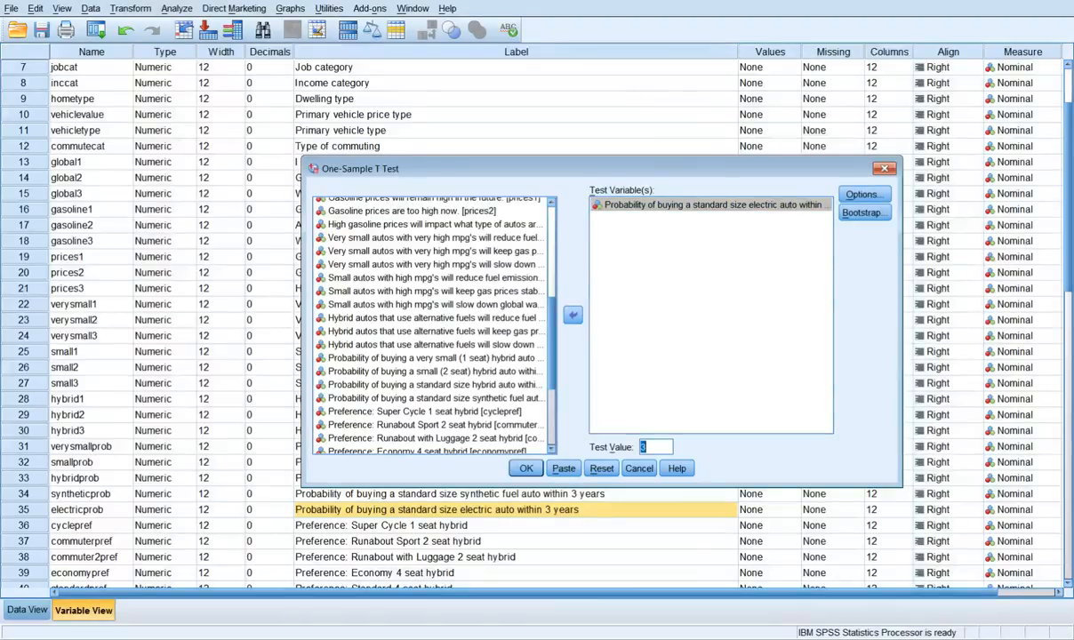
pyautogui.write('30')
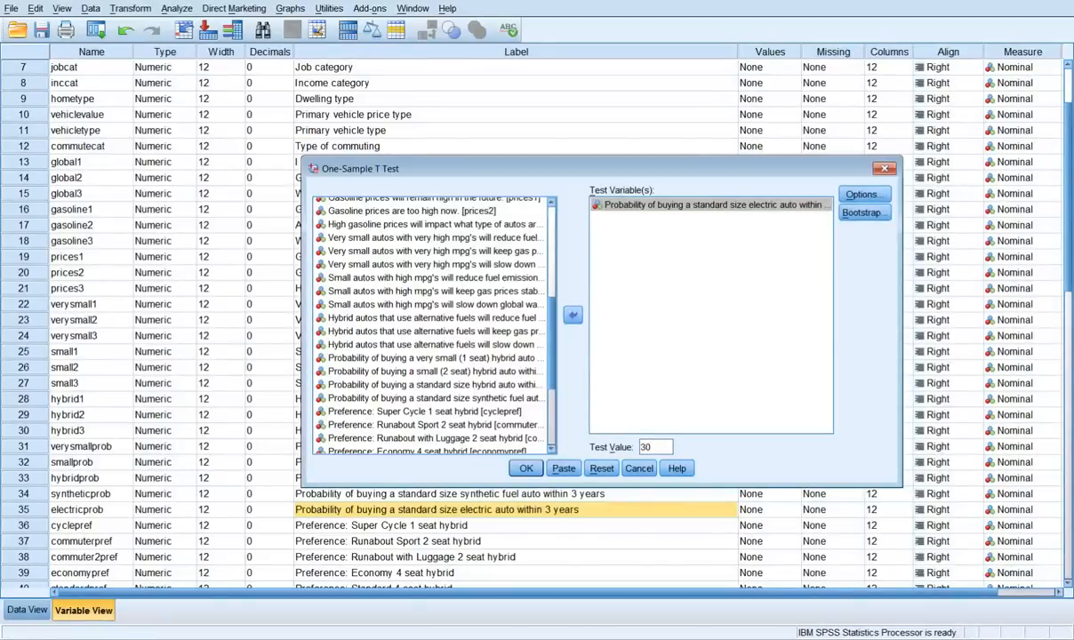
pyautogui.click(527, 468)
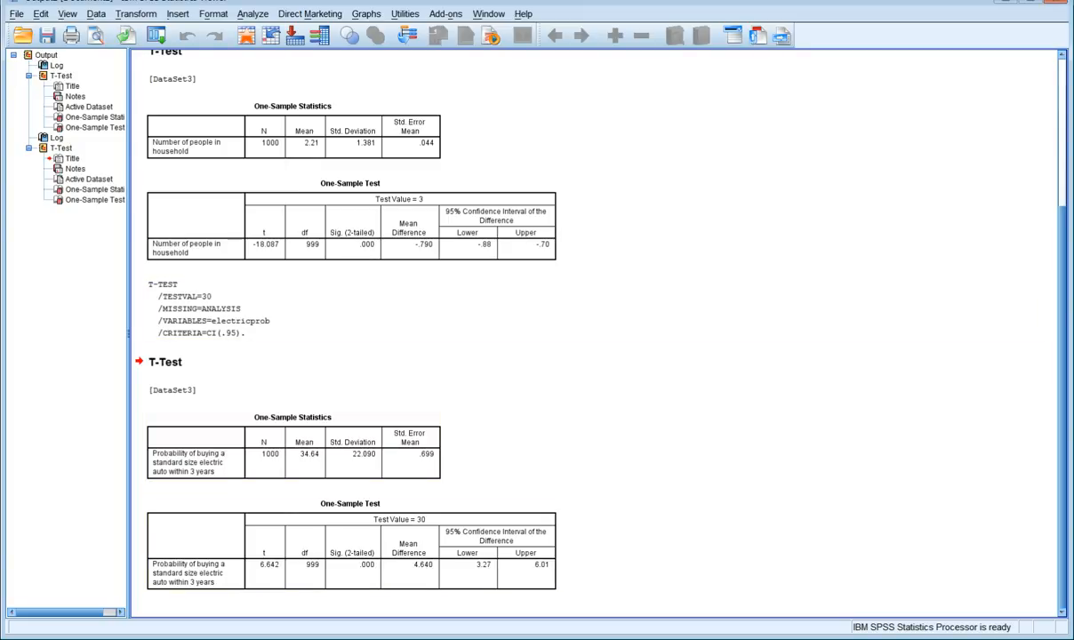
pyautogui.hotkey('alt', 'Tab')
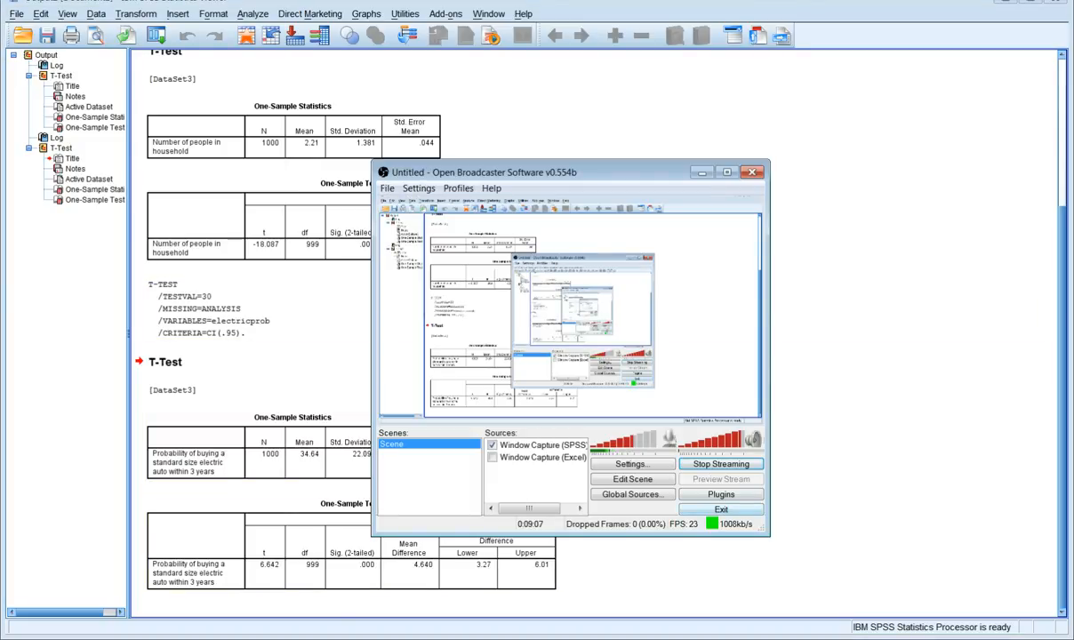